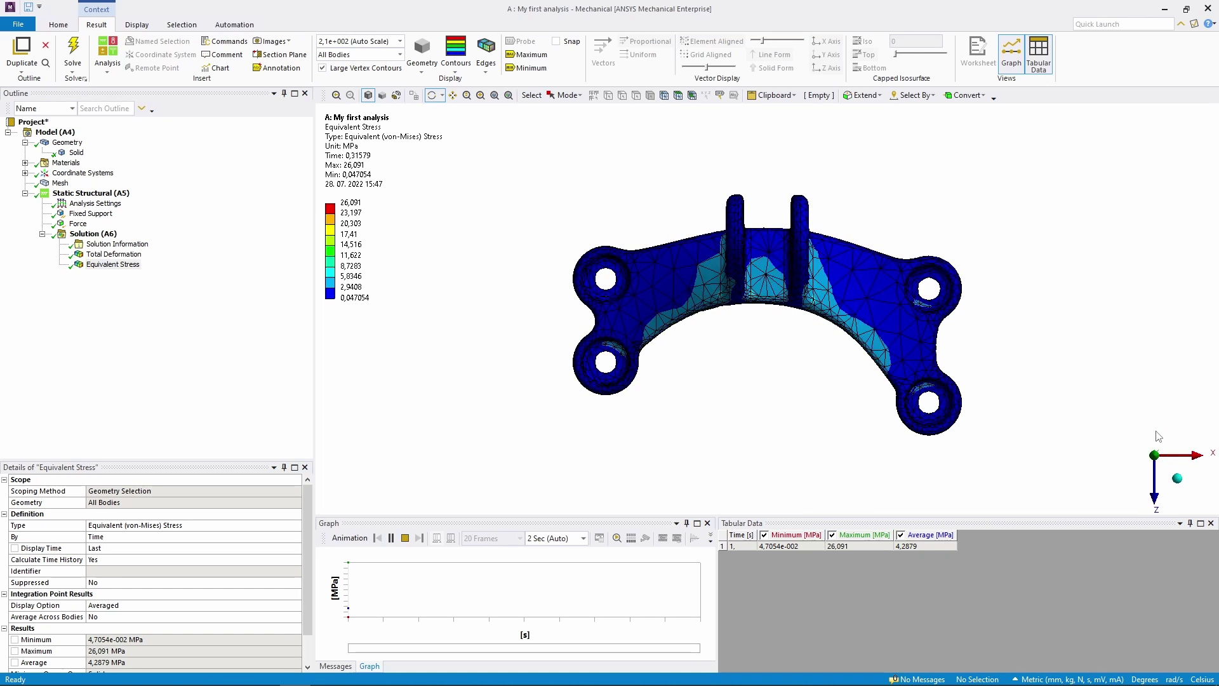
Suppress the existing Force load in the static structural analysis
click(1157, 491)
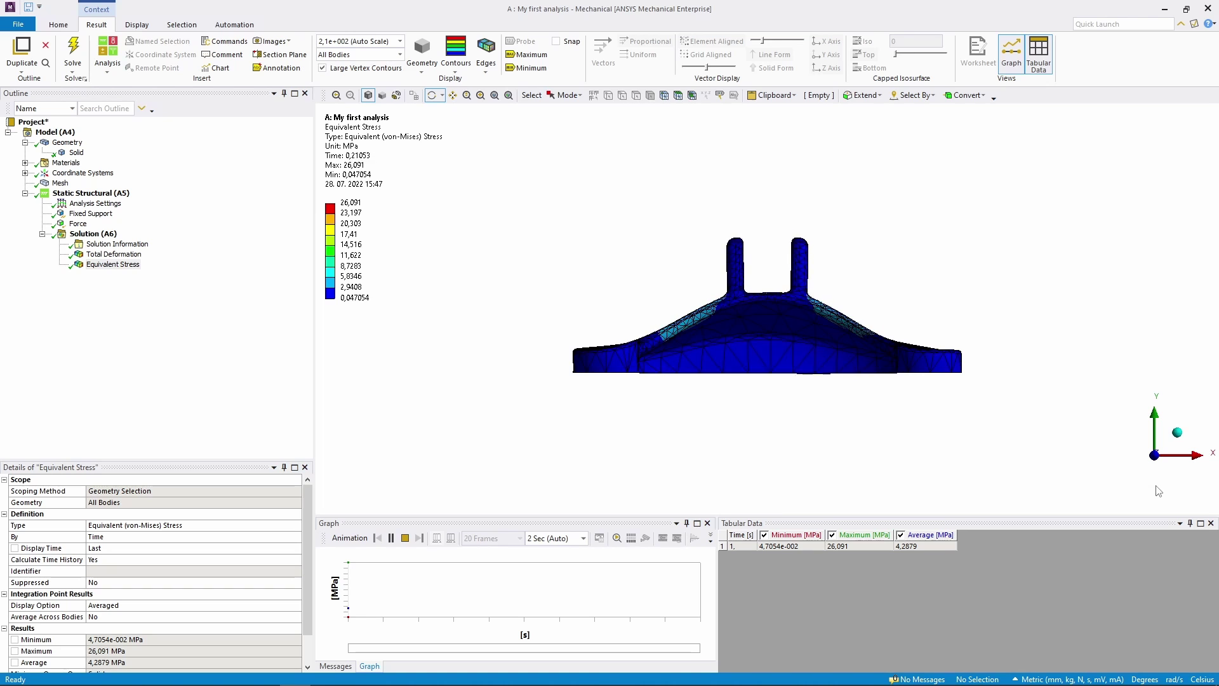
click(1179, 434)
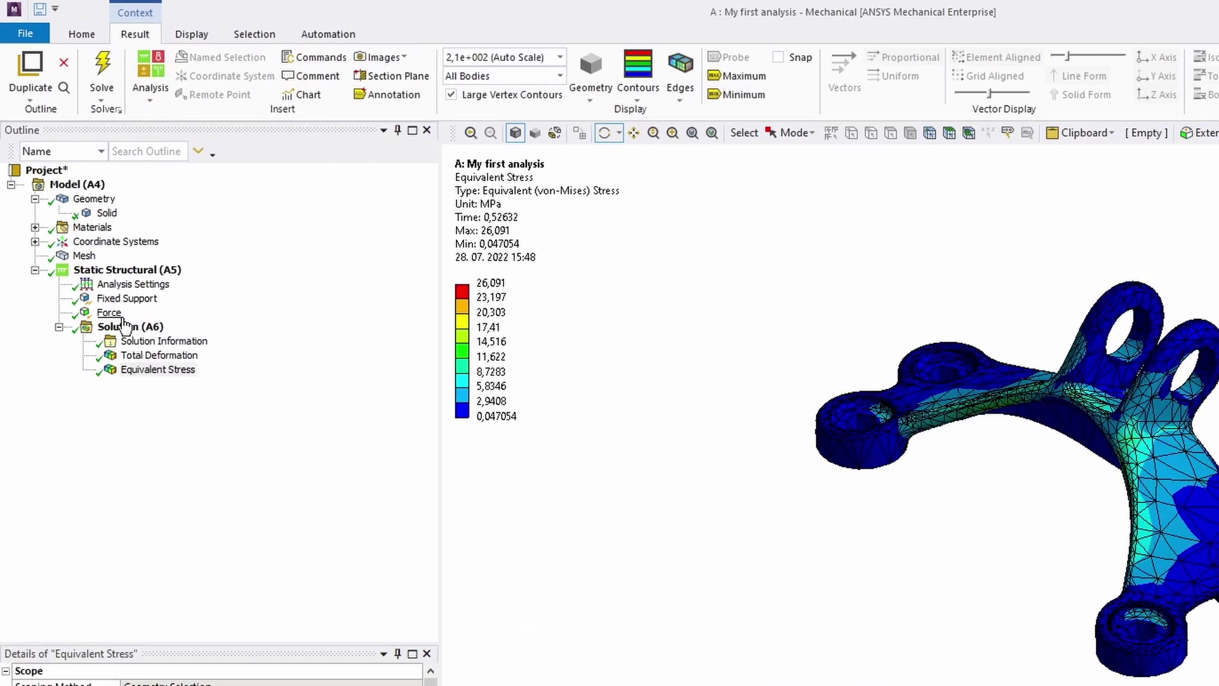
click(80, 225)
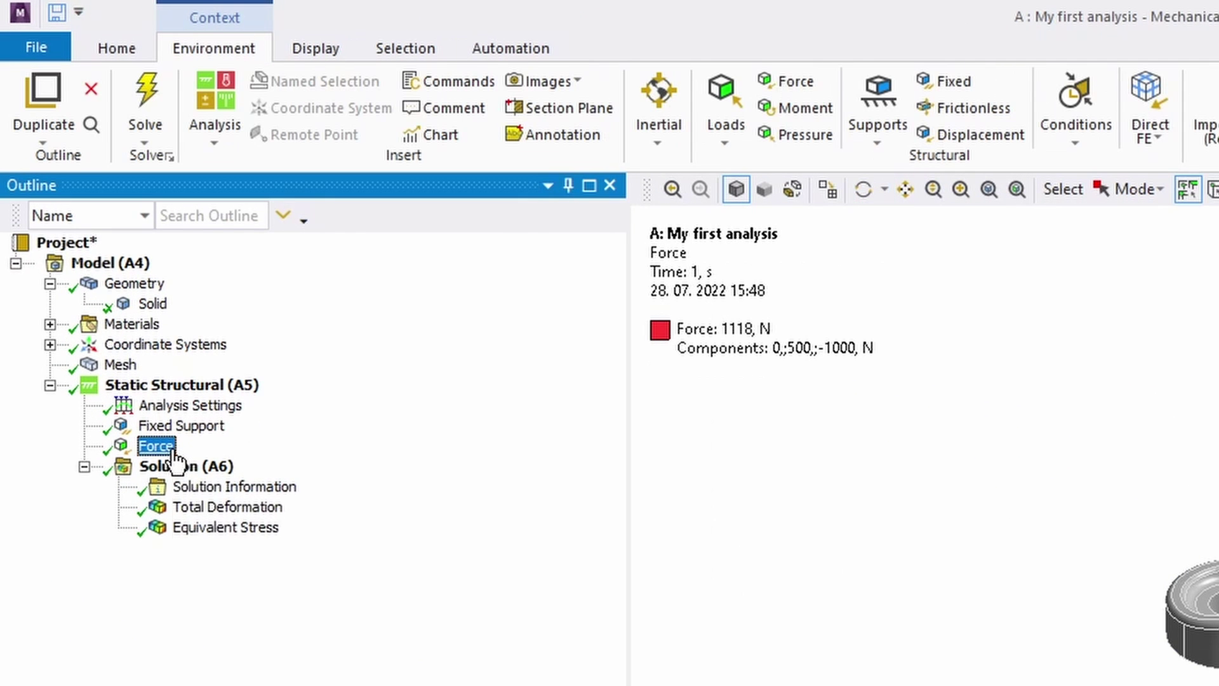
right_click(173, 452)
click(243, 501)
Add a Remote Force scoped to the four hole faces of the bracket's two upright lugs
click(727, 134)
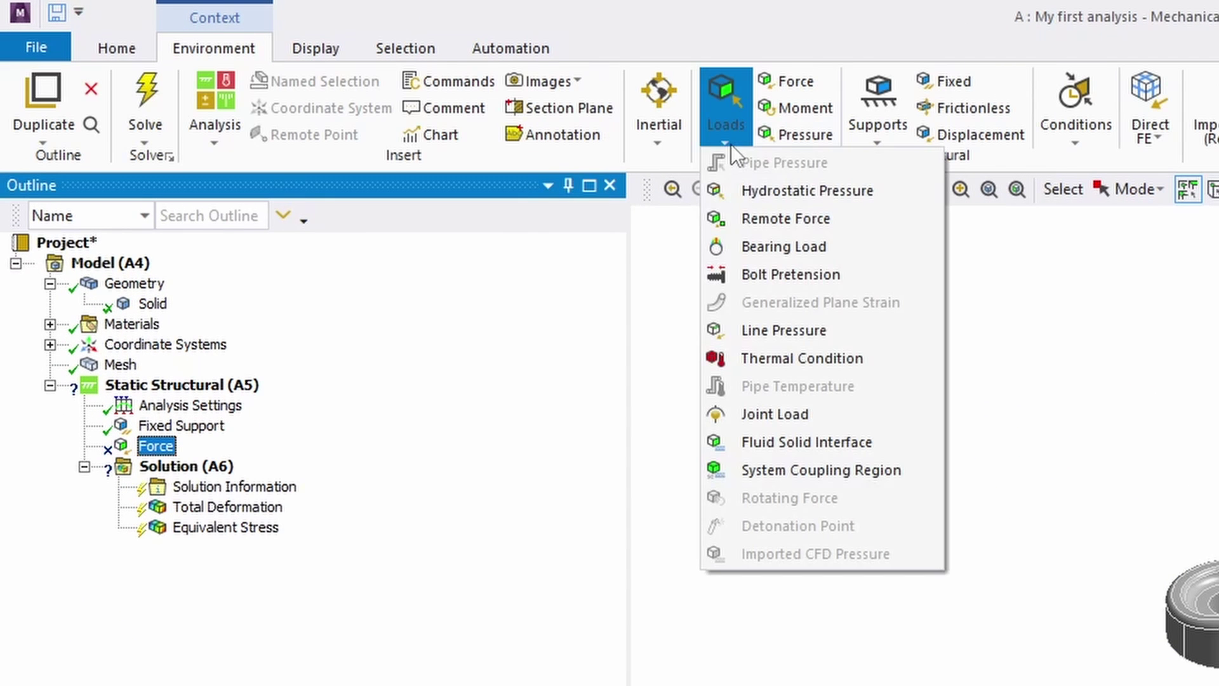
click(749, 218)
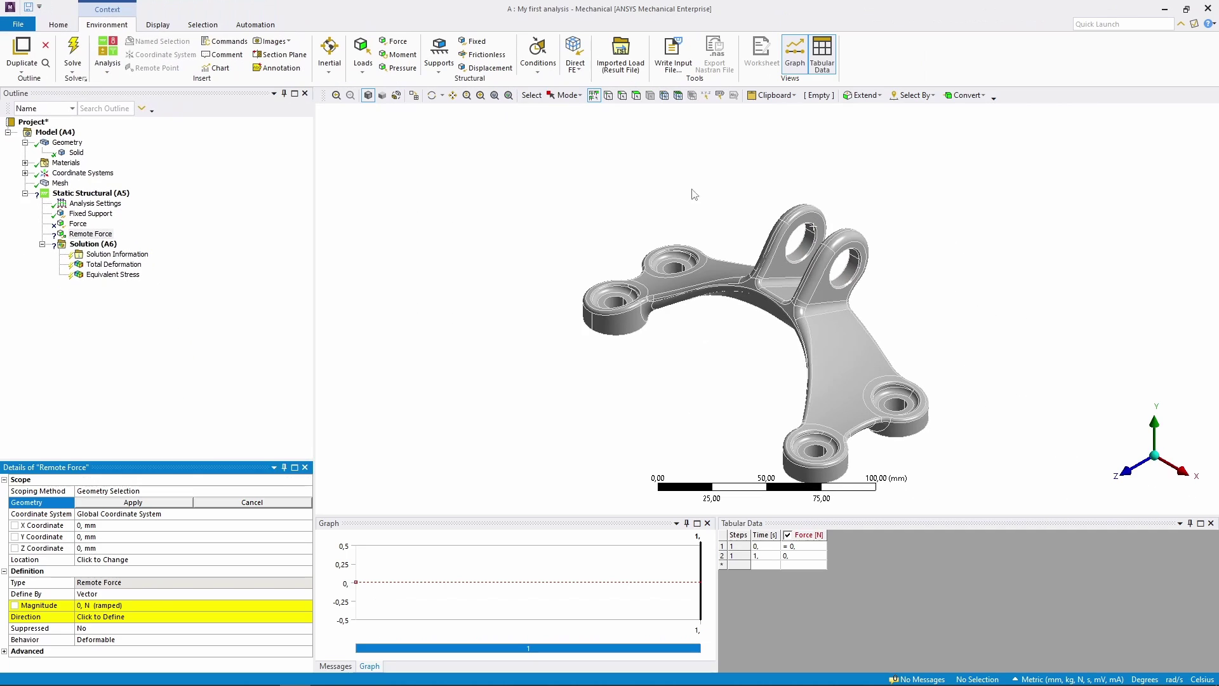
scroll(788, 209, up, 5)
click(817, 321)
ctrl+click(670, 235)
Define the remote force by components, with 500 N in Y and -1000 N in Z
text(500)
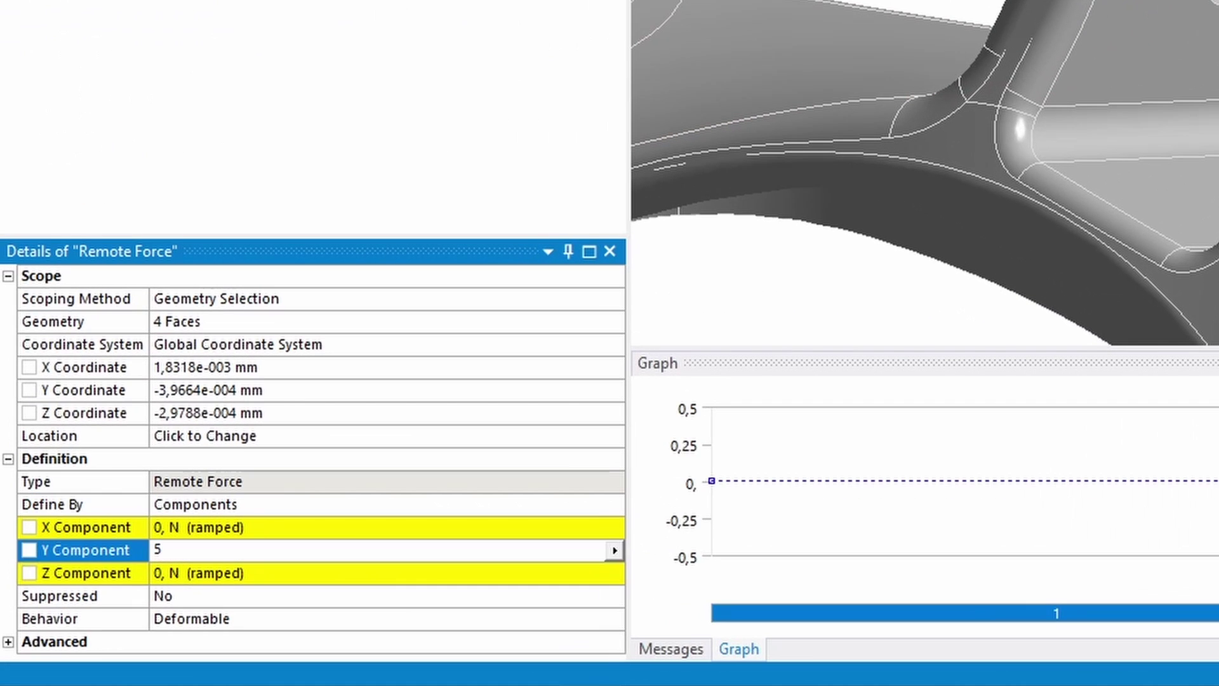
click(124, 619)
text(-1000)
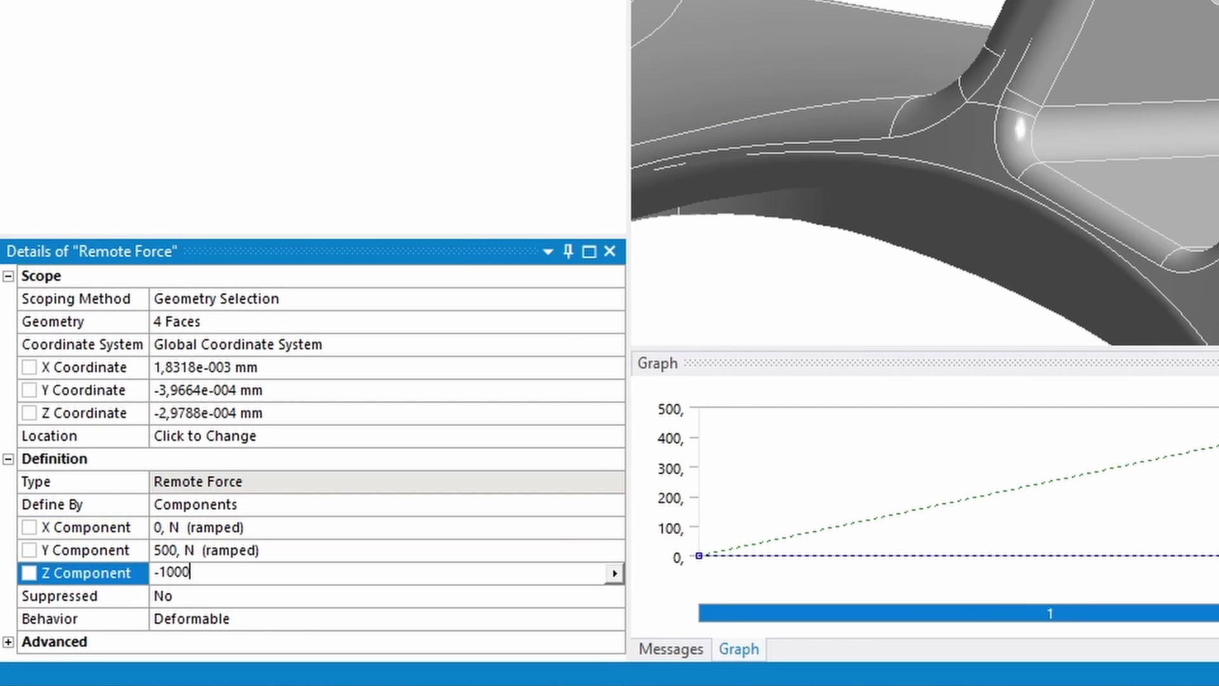
key(Return)
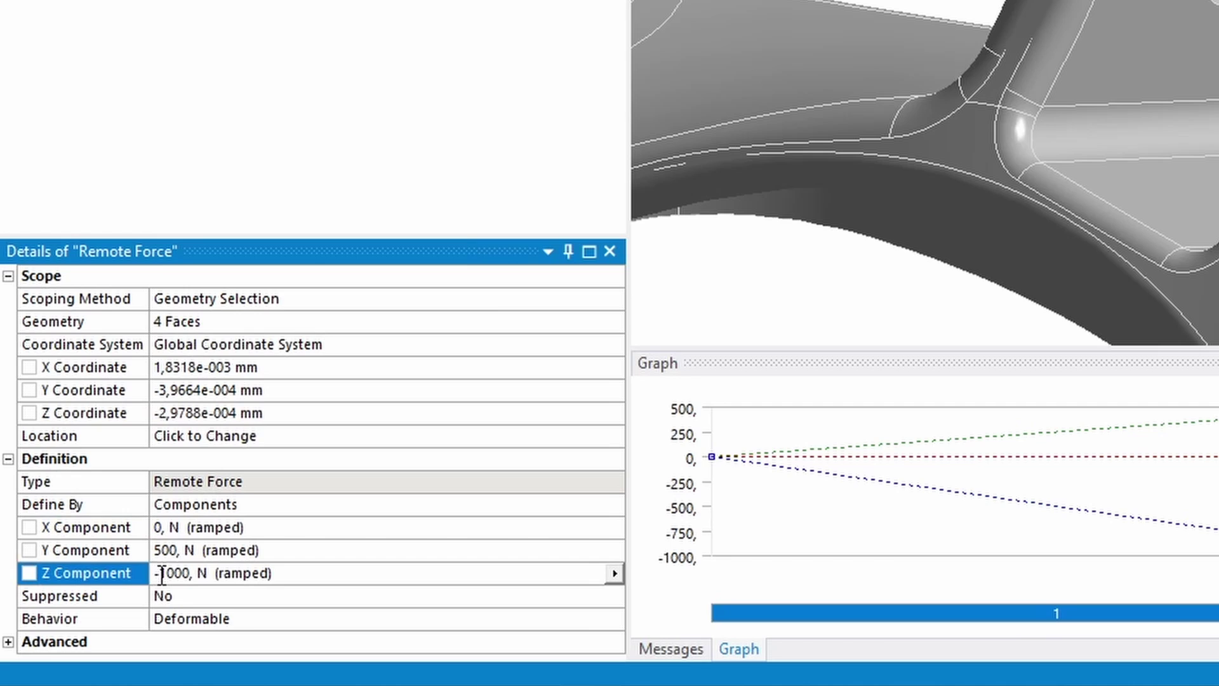
Choose the Behavior option for the remote force
click(445, 618)
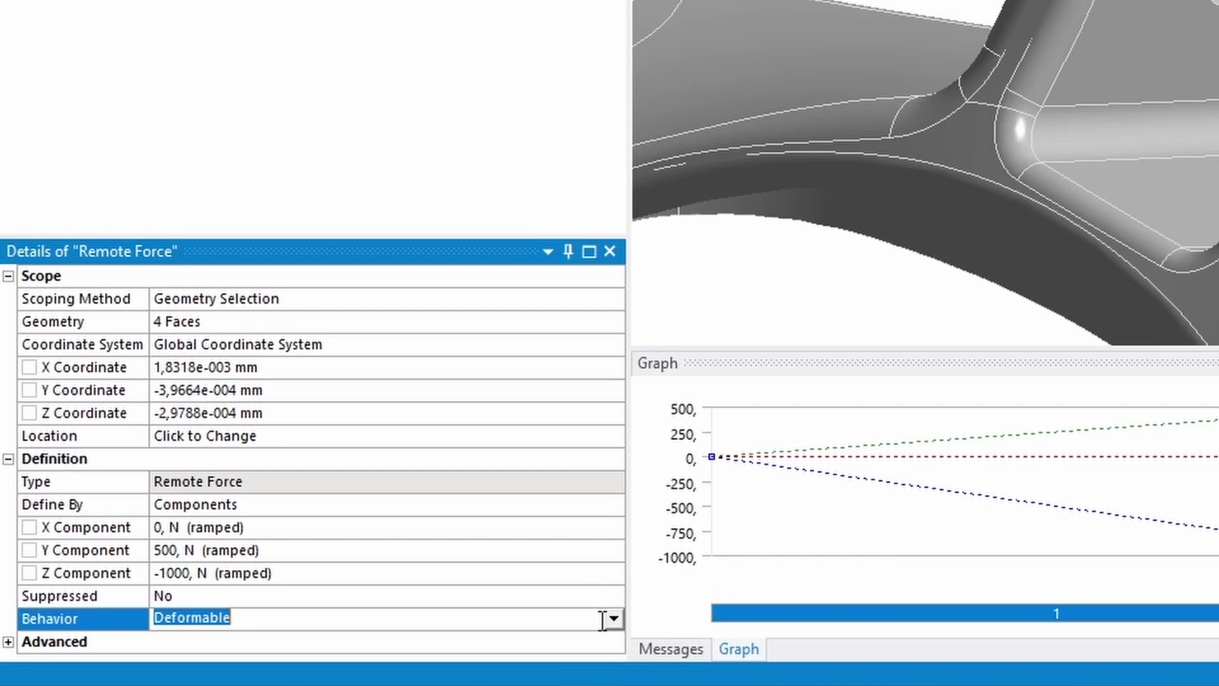
click(614, 619)
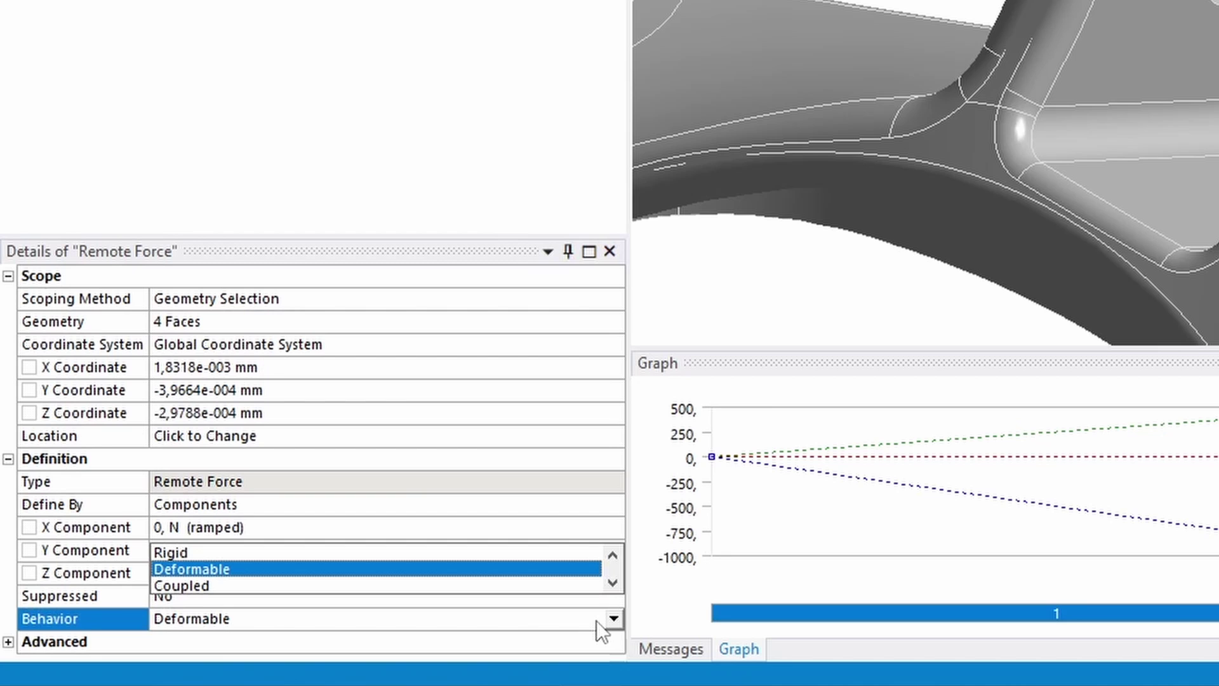
click(329, 559)
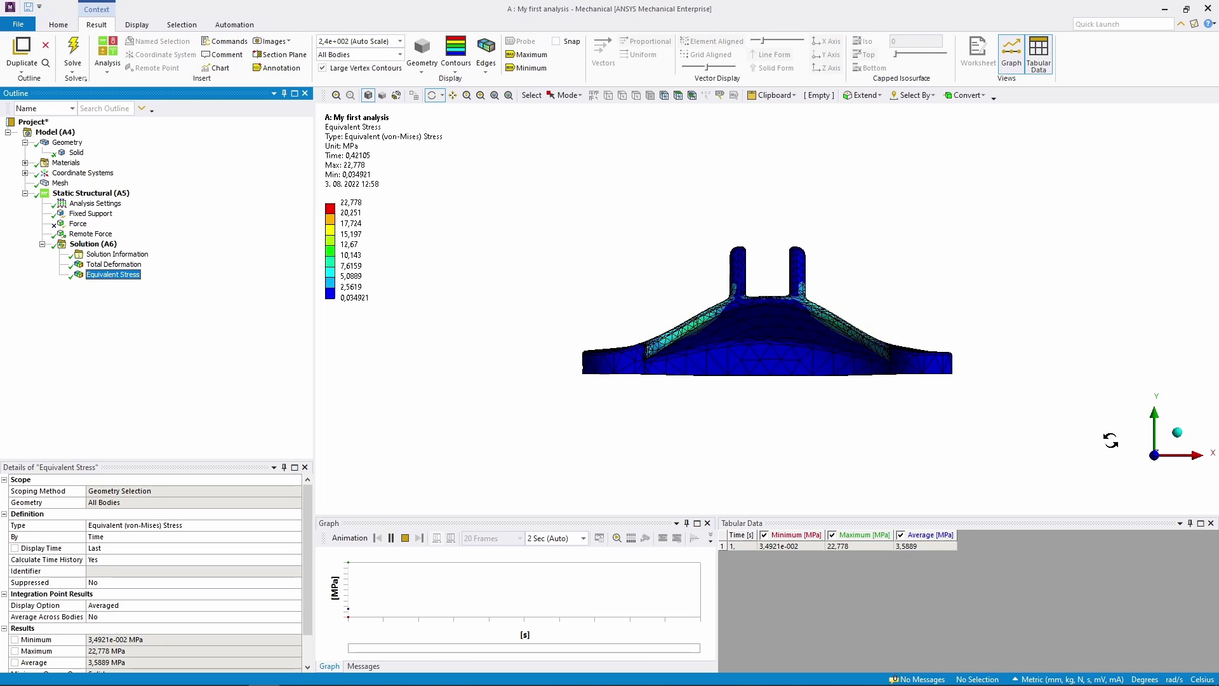
Add a Compression Only Support on the flat underside face of the bracket
click(1189, 459)
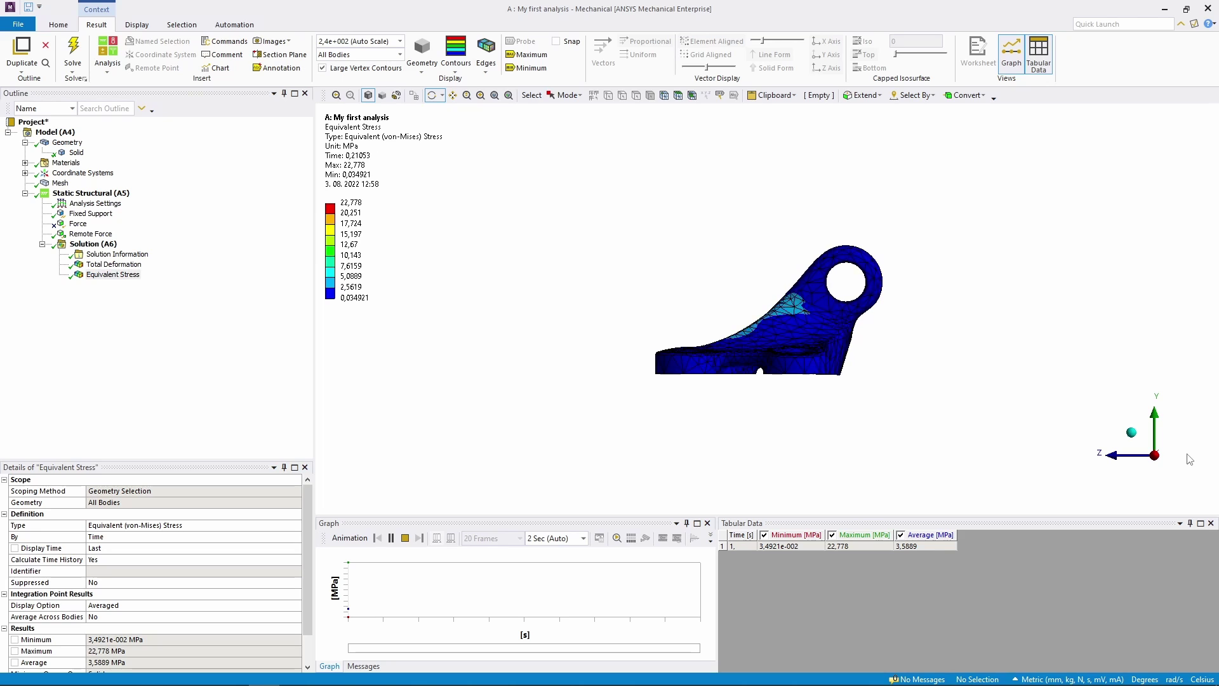
right_drag(621, 332, 901, 403)
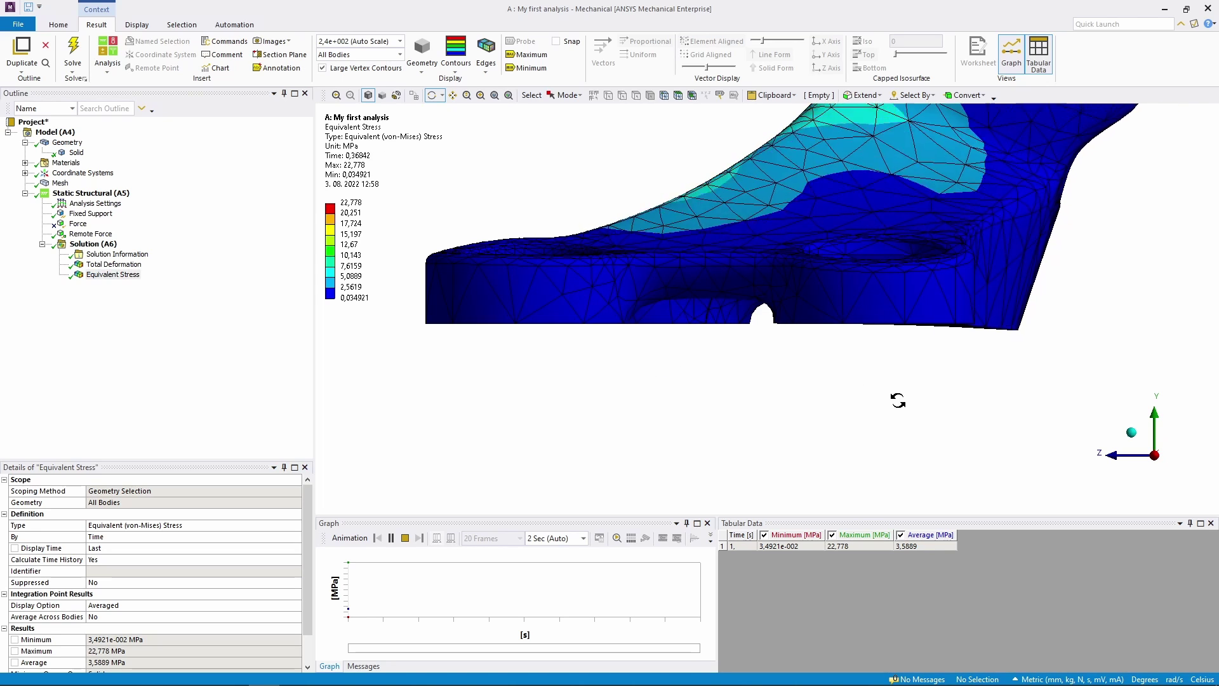
click(91, 193)
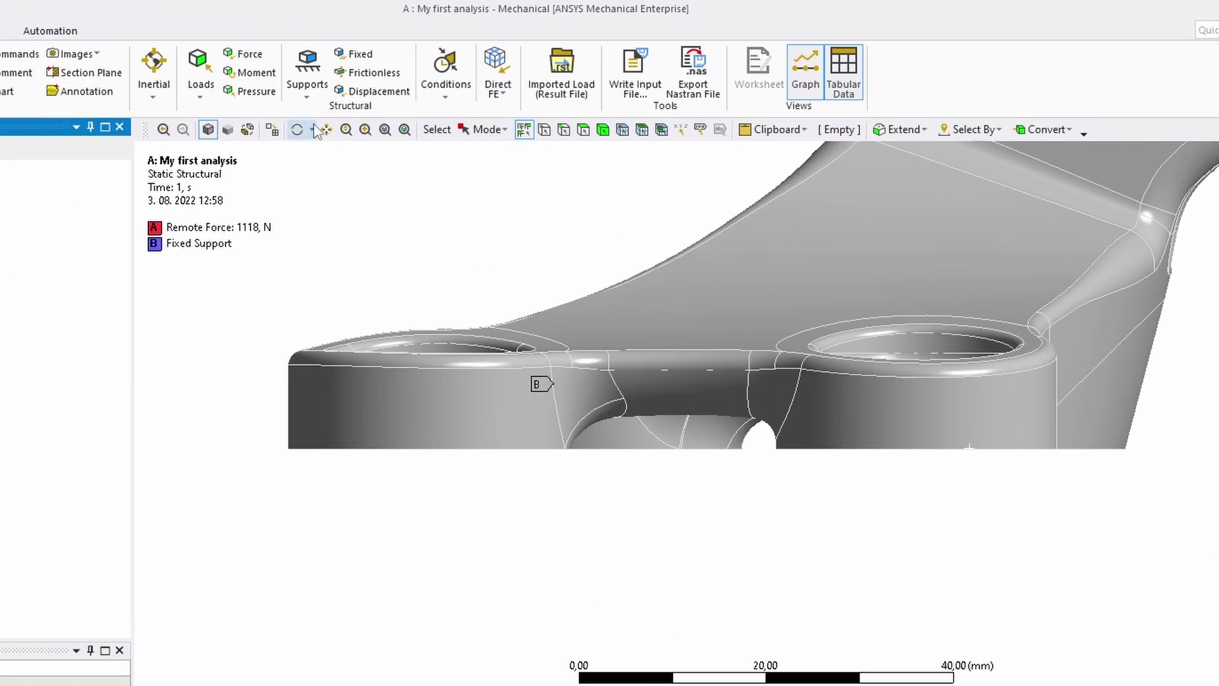
mouse_move(810, 444)
middle_down()
mouse_move(1020, 544)
mouse_move(1020, 517)
middle_up()
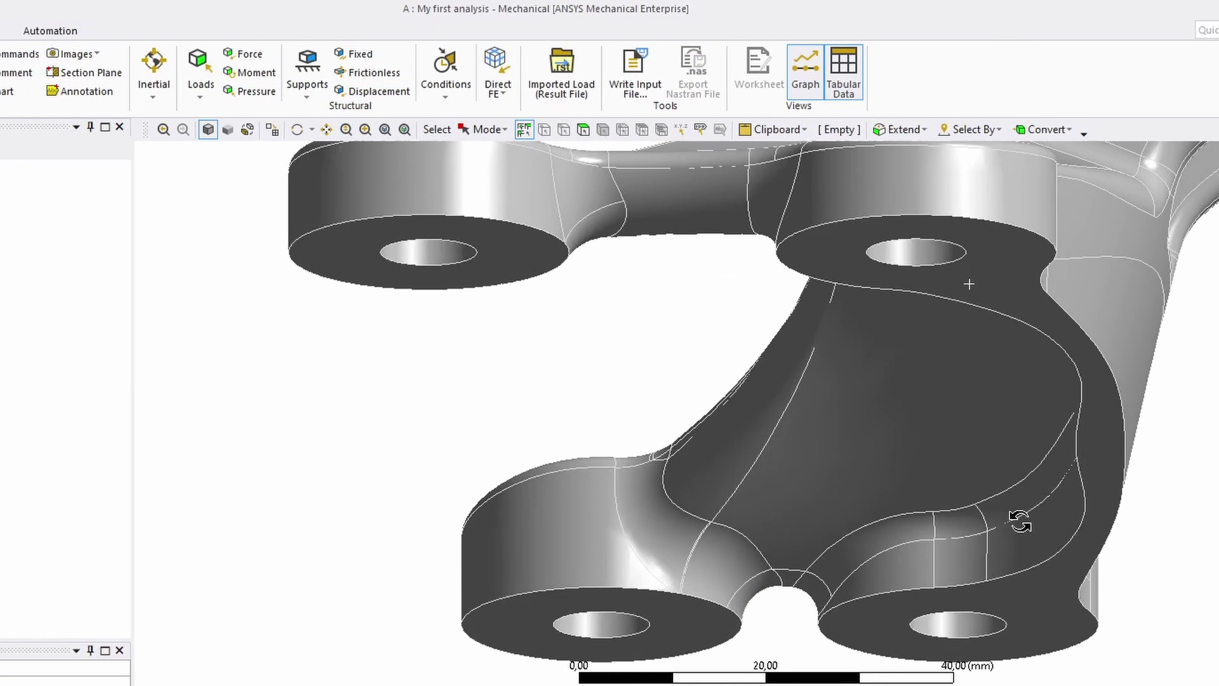
click(1031, 312)
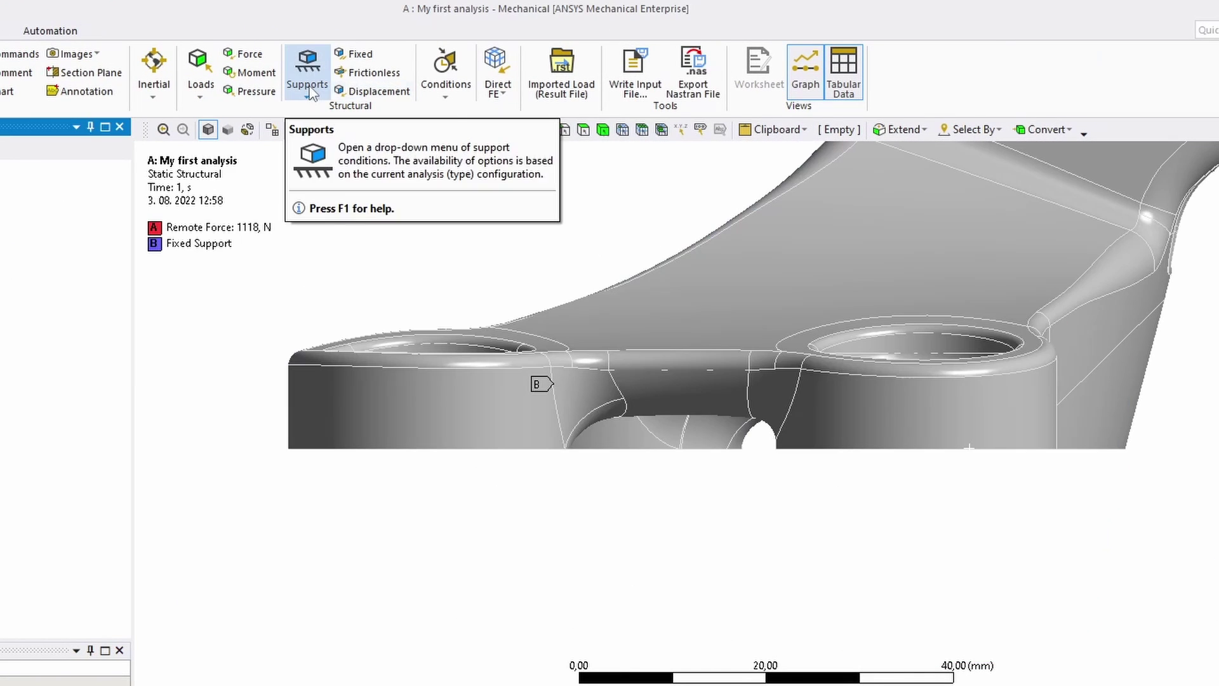
click(307, 86)
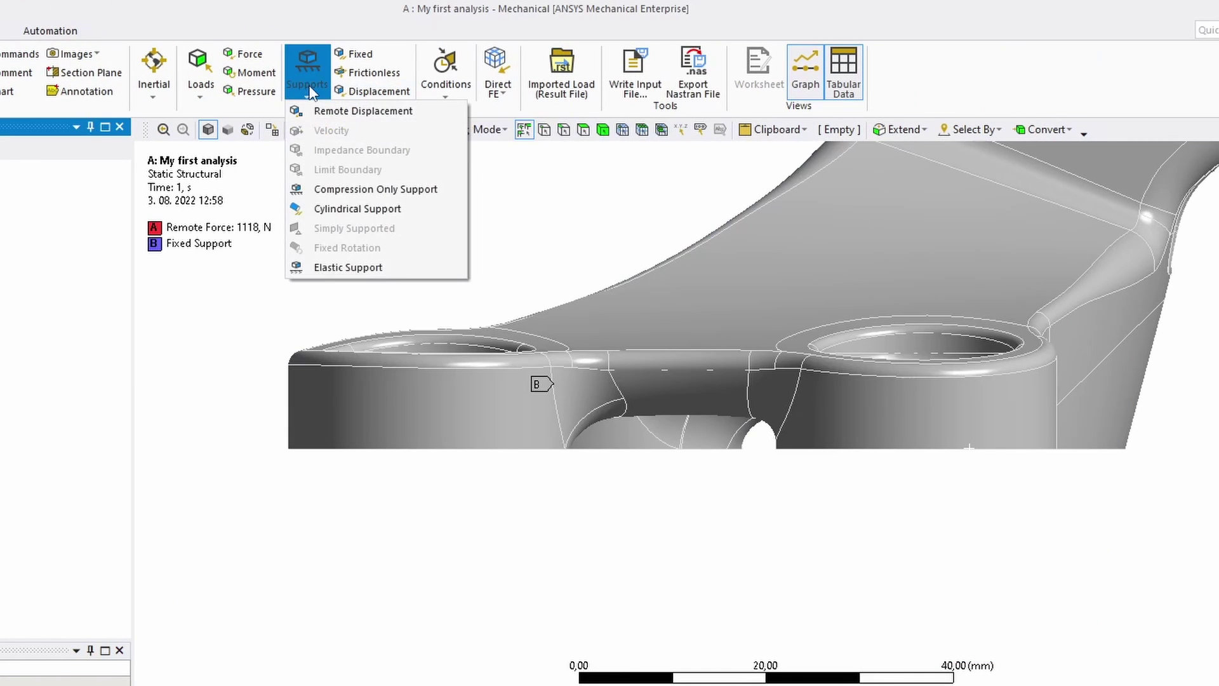
click(324, 191)
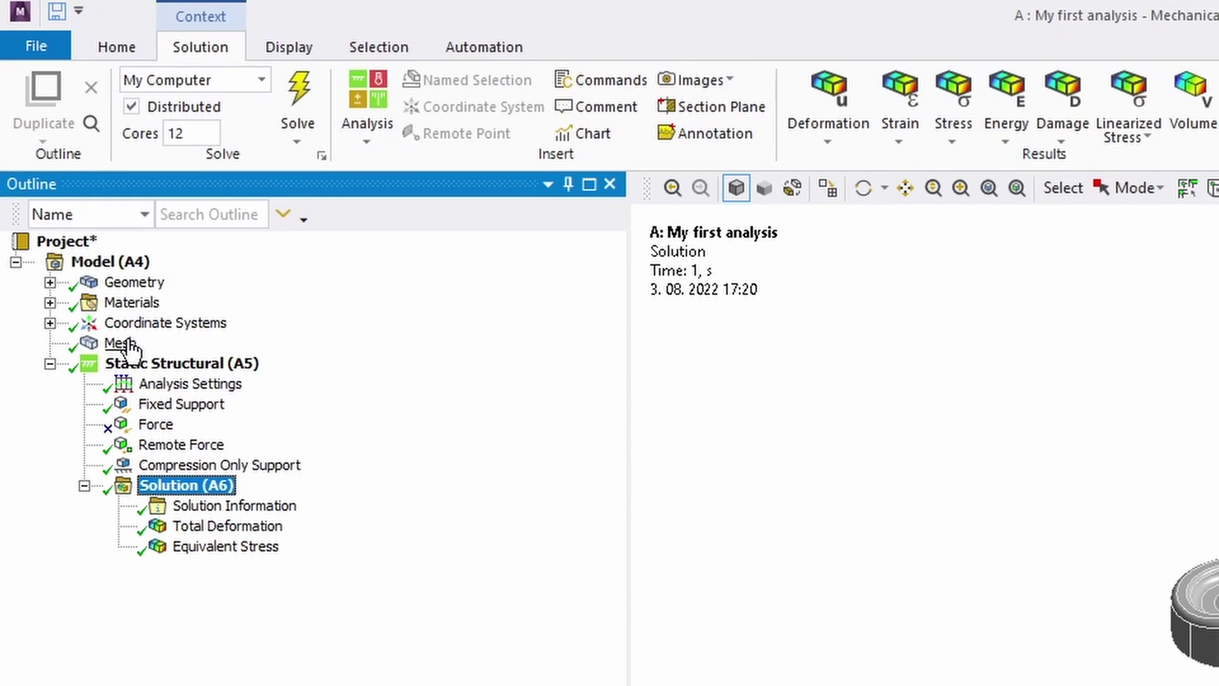
Raise the Resolution in the global mesh sizing settings to 7
click(121, 343)
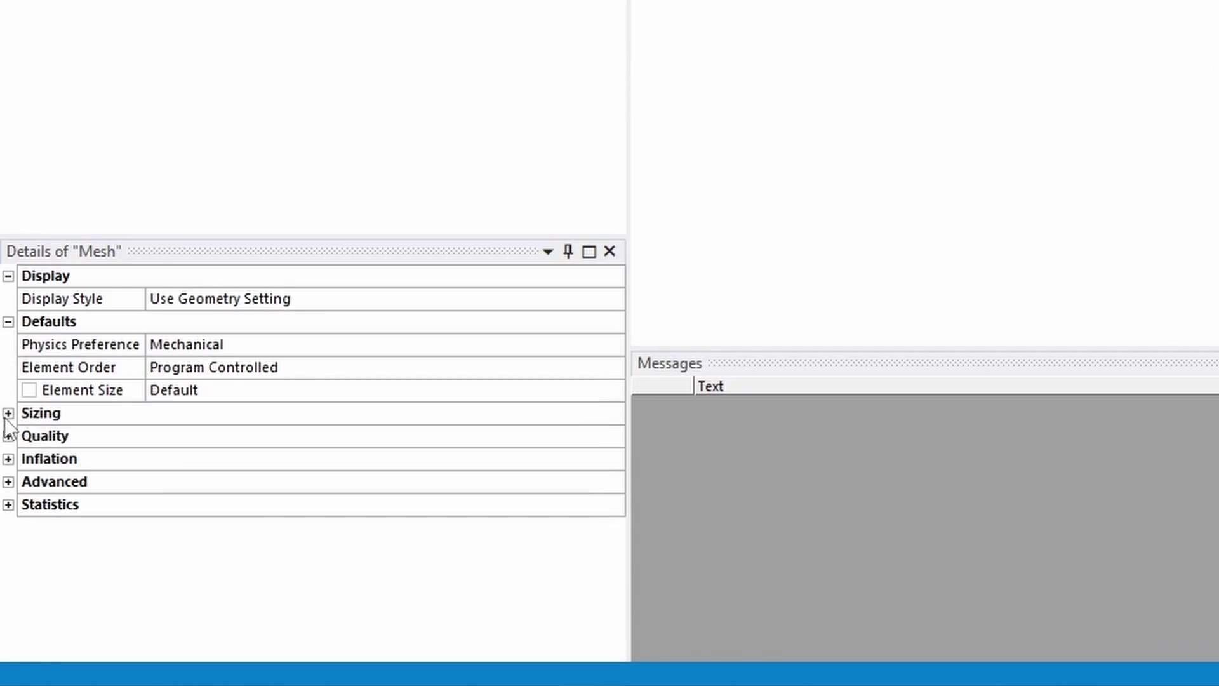
click(9, 414)
click(209, 463)
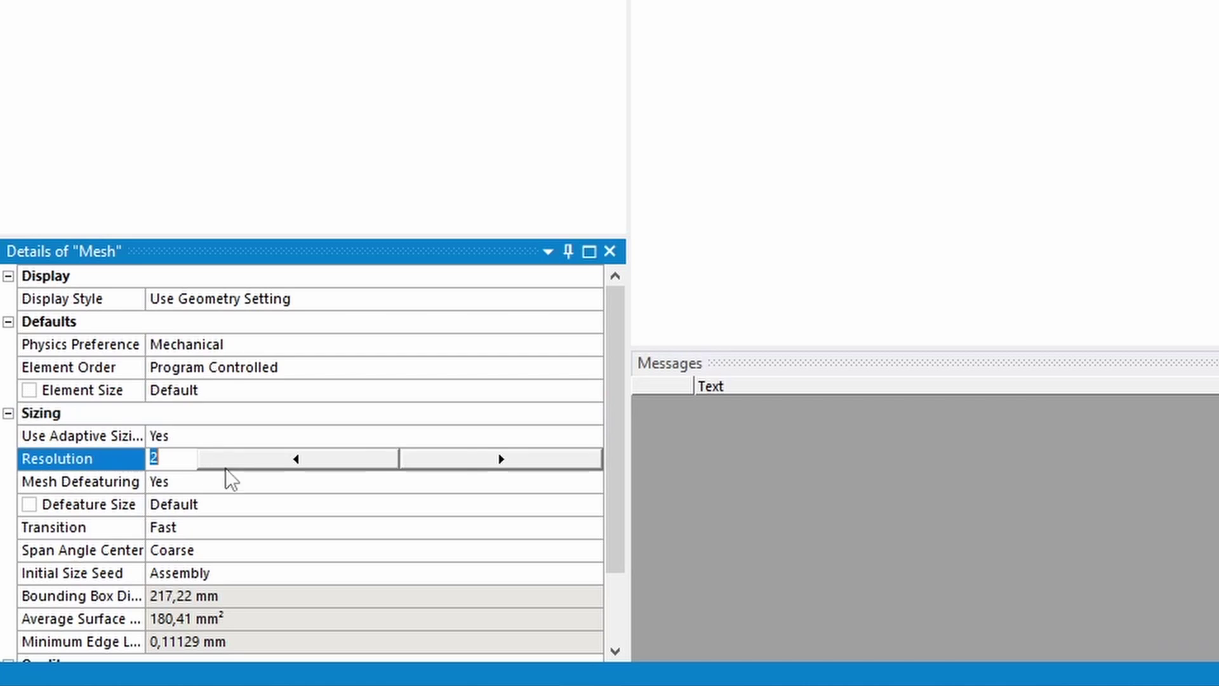
click(458, 463)
click(460, 456)
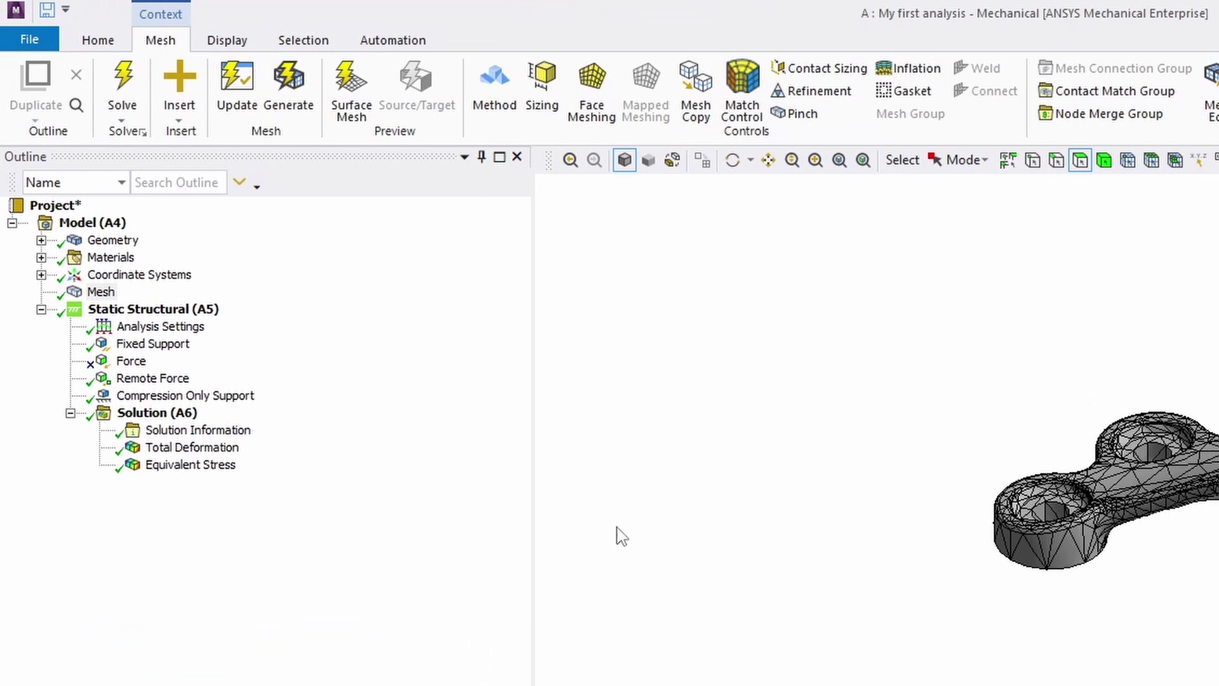
Try a mesh Refinement control on the three fillet faces at the outer base of one lug
click(831, 82)
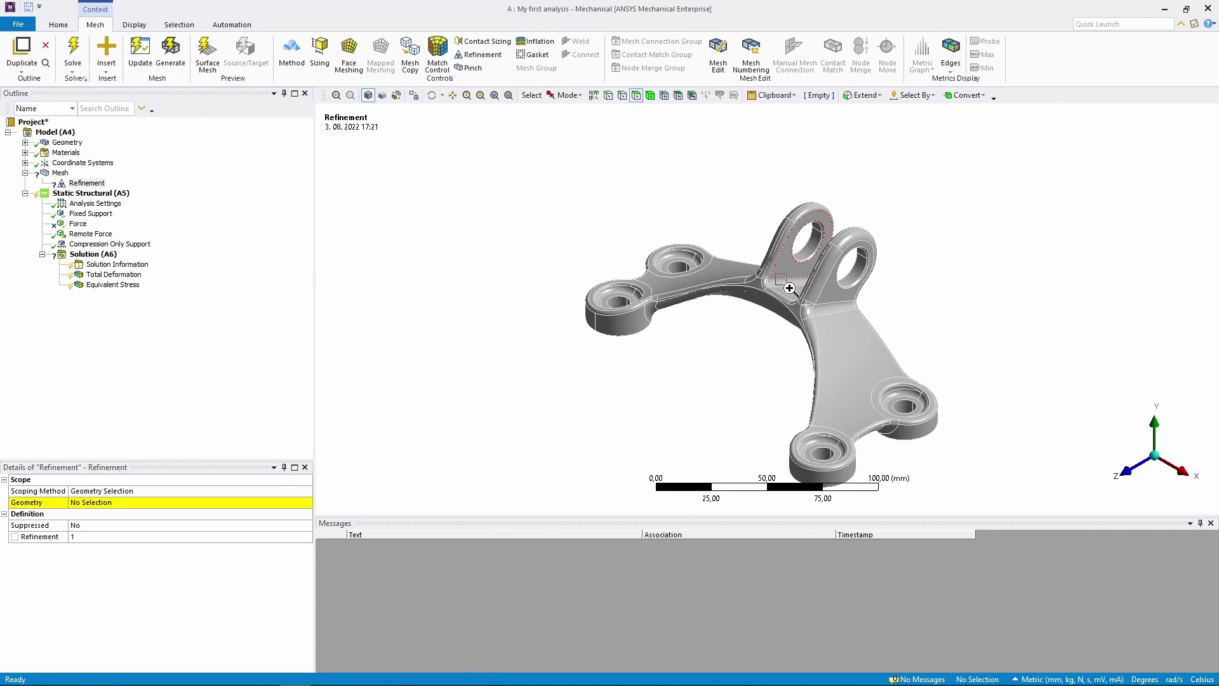
right_drag(788, 287, 872, 341)
mouse_move(661, 348)
mouse_down()
mouse_move(691, 302)
mouse_move(726, 316)
mouse_up()
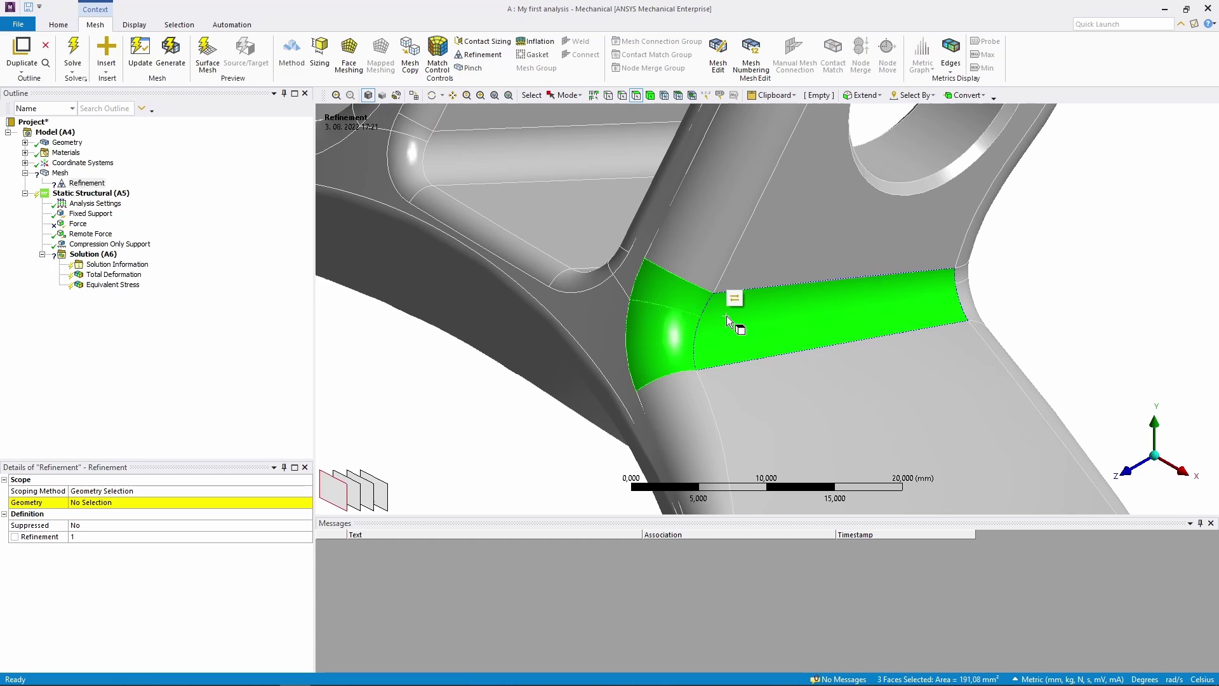
click(113, 502)
click(103, 502)
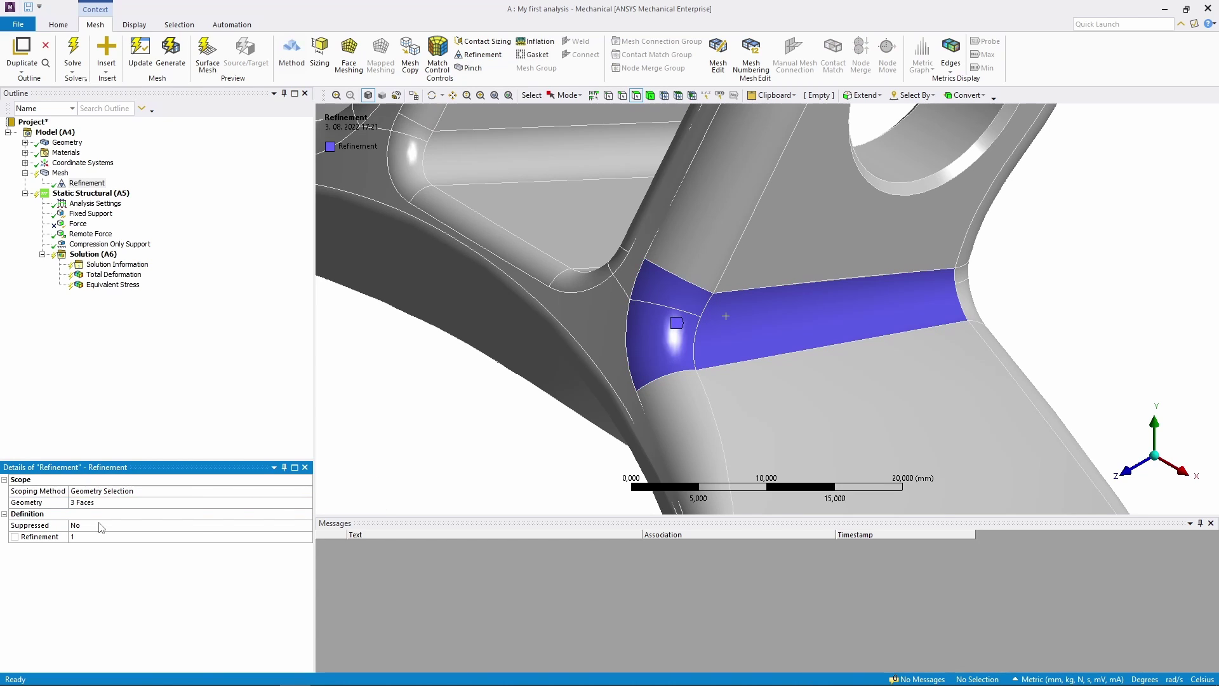
click(89, 537)
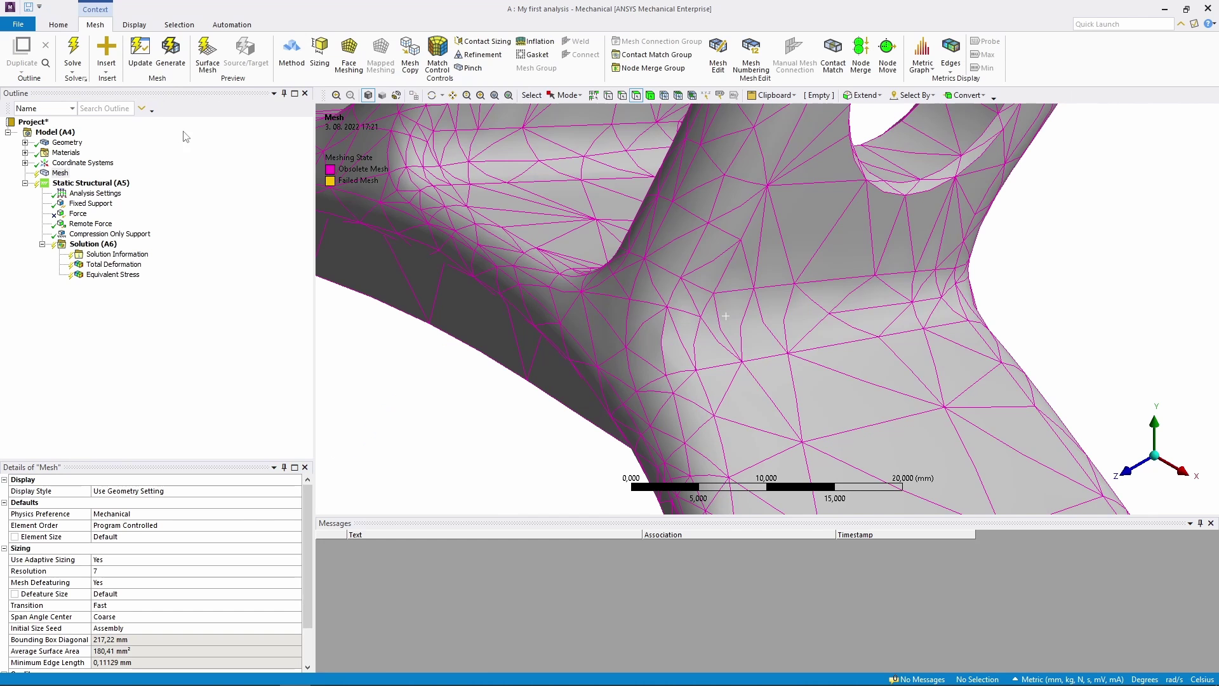
Add a mesh Sizing control scoped to the six fillet faces at the outer bases of both lugs
click(319, 63)
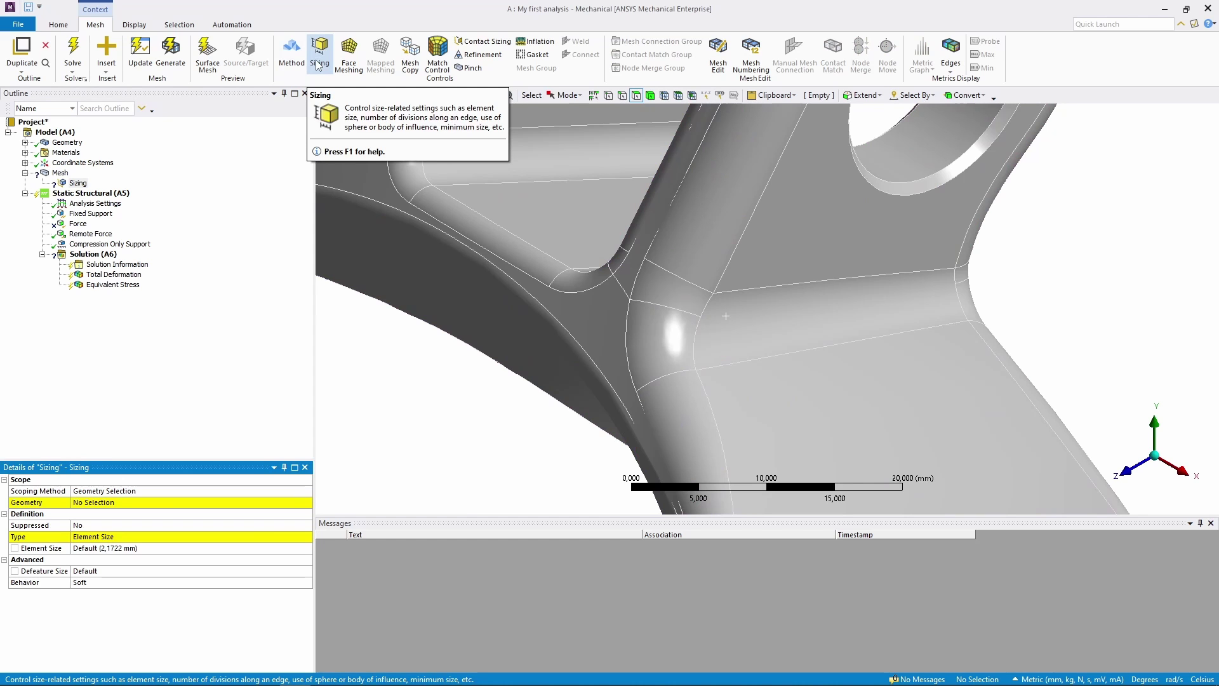
mouse_move(670, 334)
mouse_down()
mouse_move(676, 303)
mouse_move(719, 314)
mouse_up()
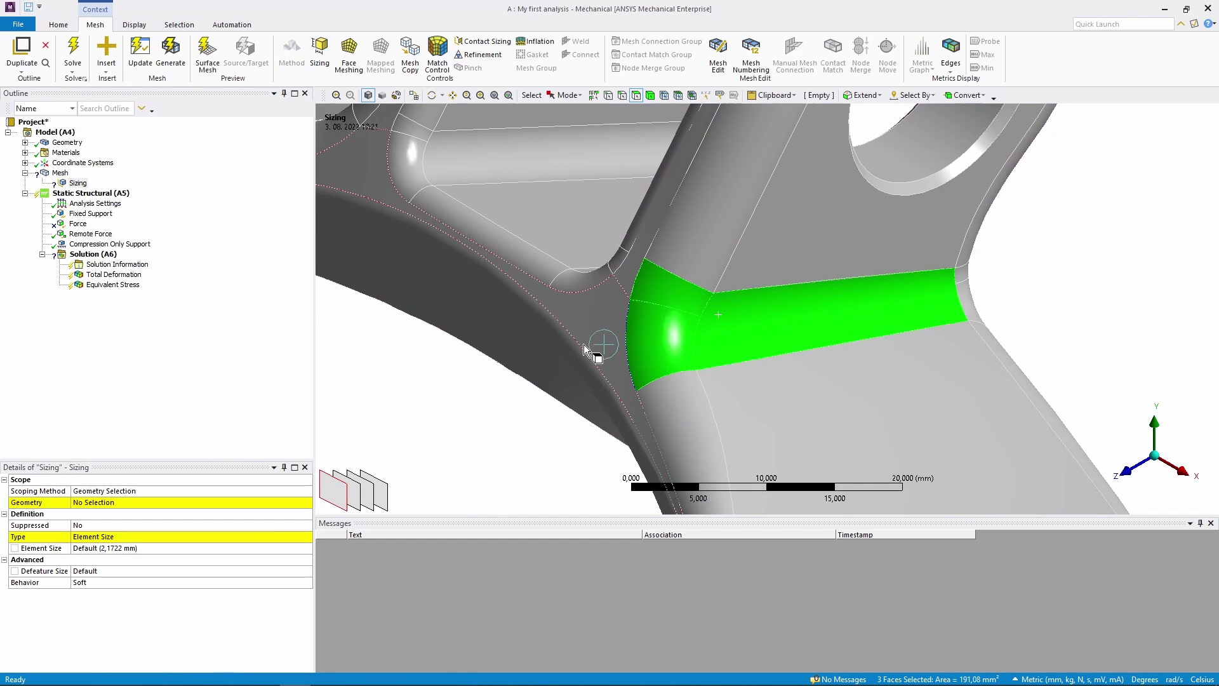
scroll(558, 305, down, 3)
middle_drag(409, 164, 553, 206)
ctrl+drag(643, 252, 669, 272)
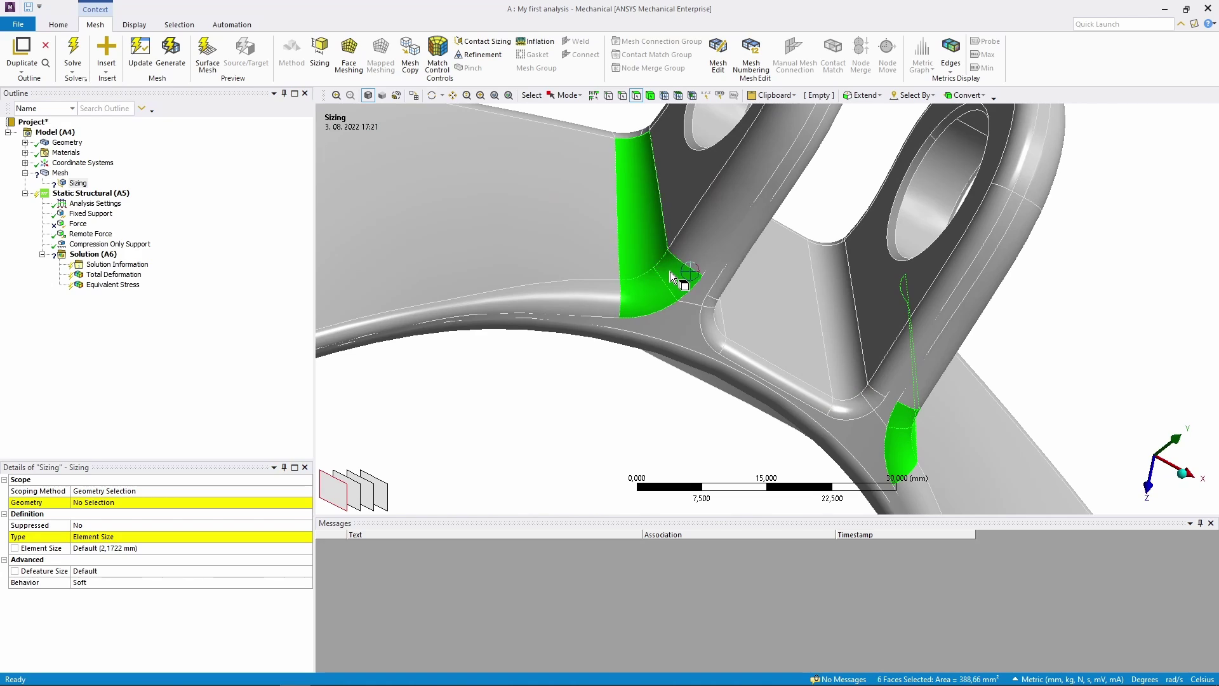
click(115, 503)
click(115, 503)
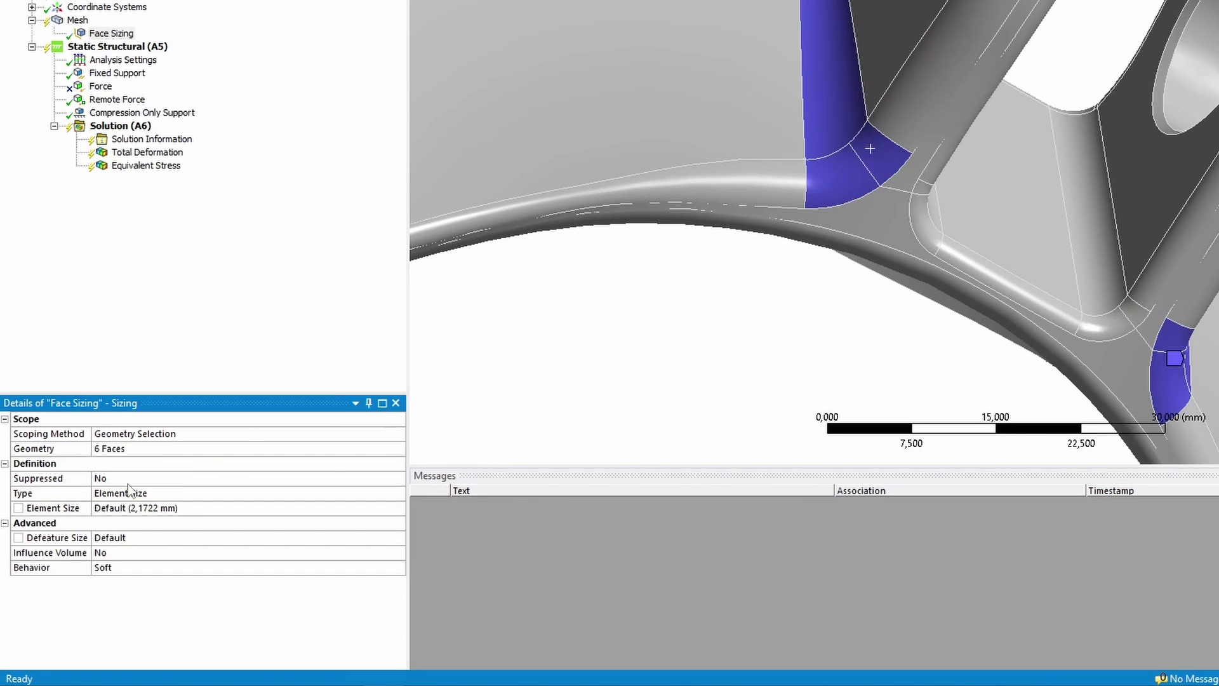
Set the element size of the lug fillets' face sizing to 1 mm
click(127, 507)
text(1)
key(Return)
Set the global mesh Transition to Slow and solve the analysis with the updated mesh
click(77, 20)
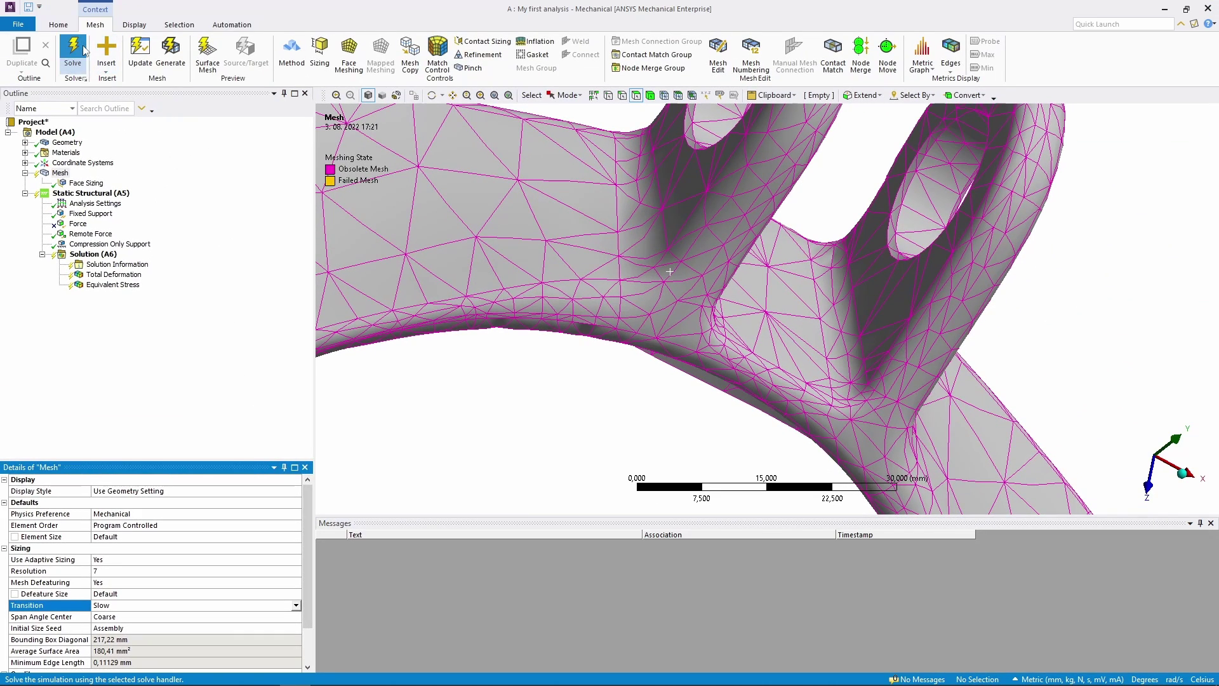
click(73, 52)
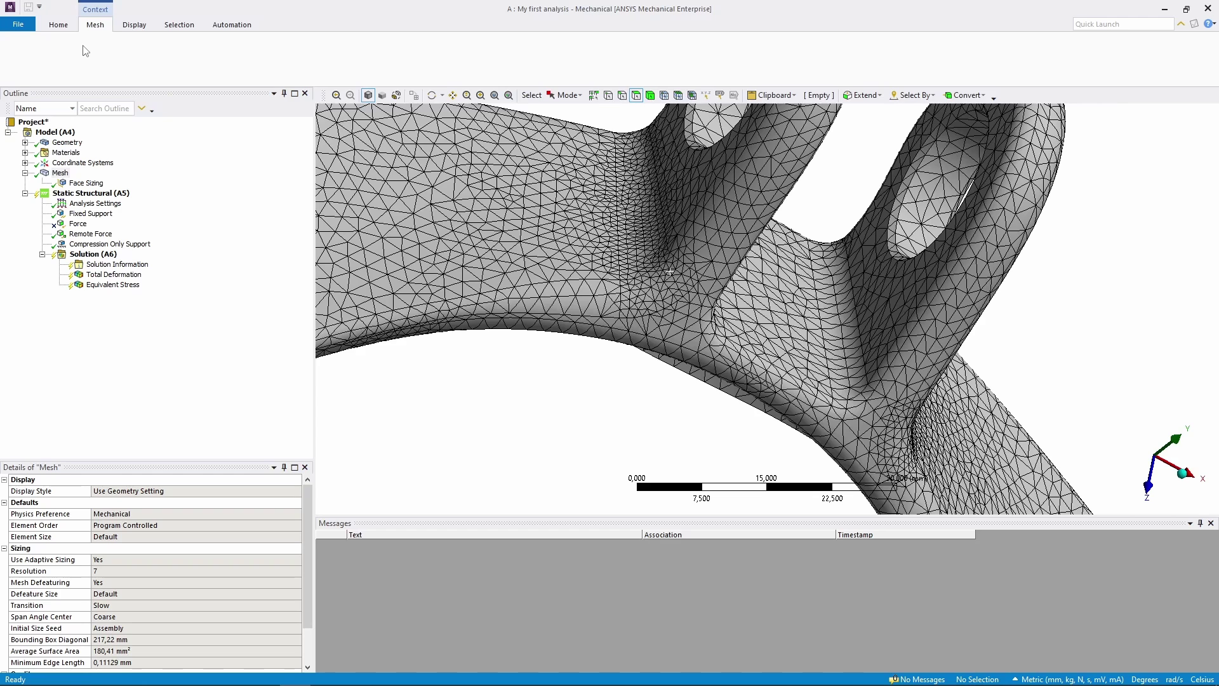